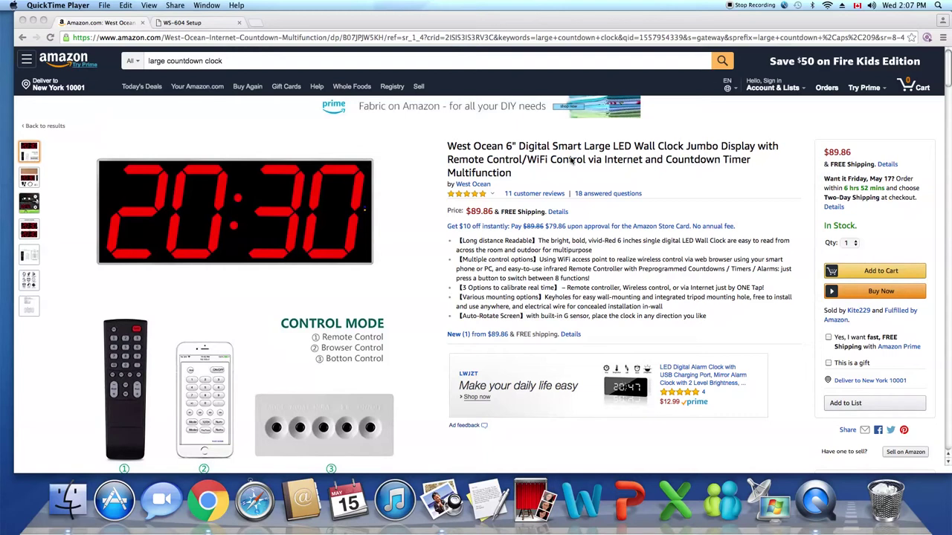
Step: Switch from the Amazon listing to the WS-604 Setup page at 192.168.4.1
click(171, 23)
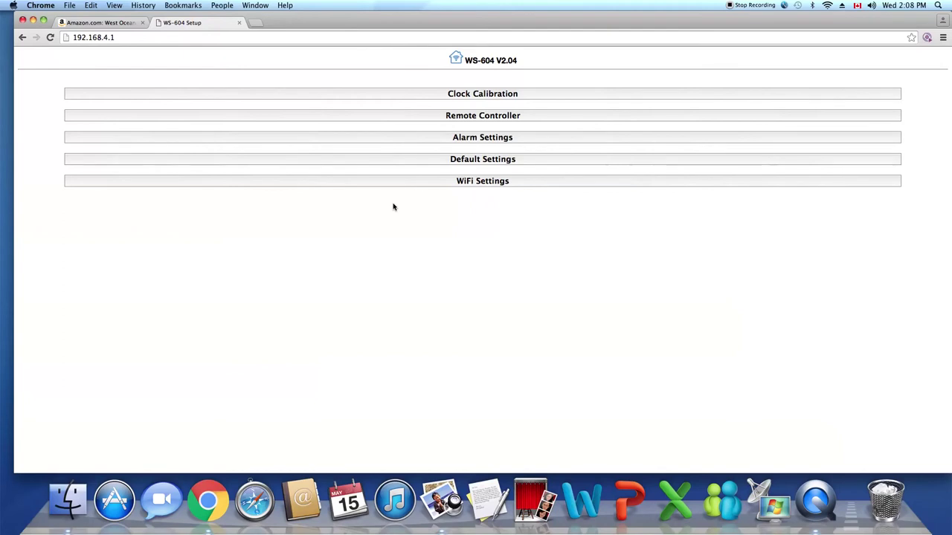
Step: Go to 192.168.4.1/update to reach the firmware update login prompt
click(119, 37)
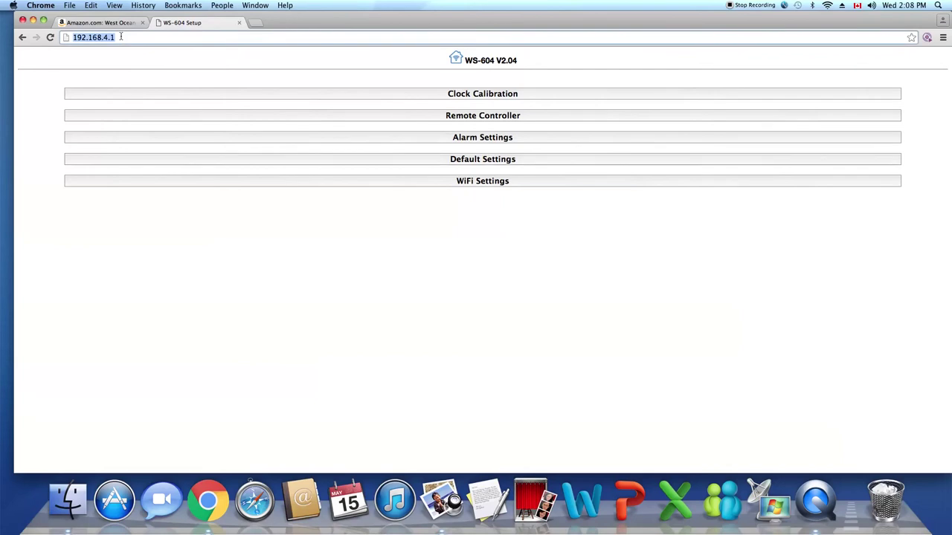
click(120, 37)
text(/)
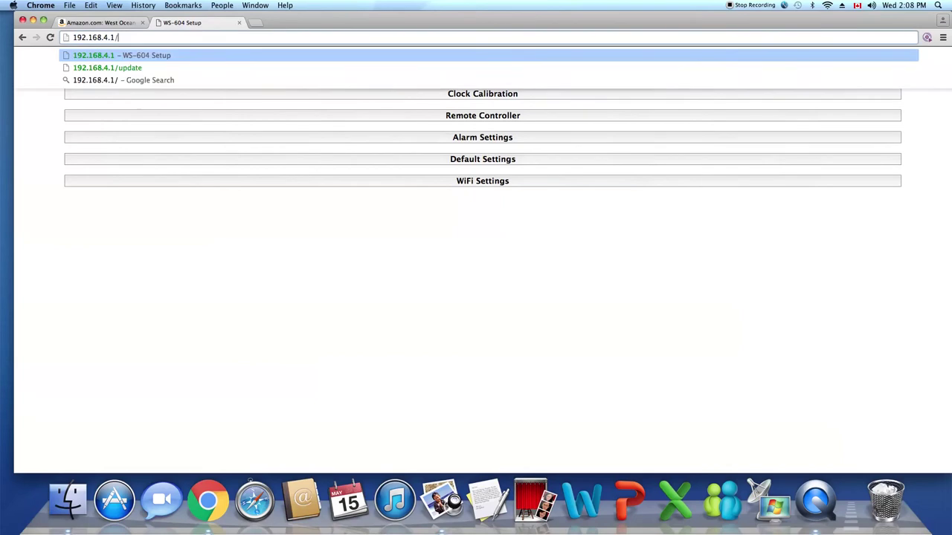
text(up)
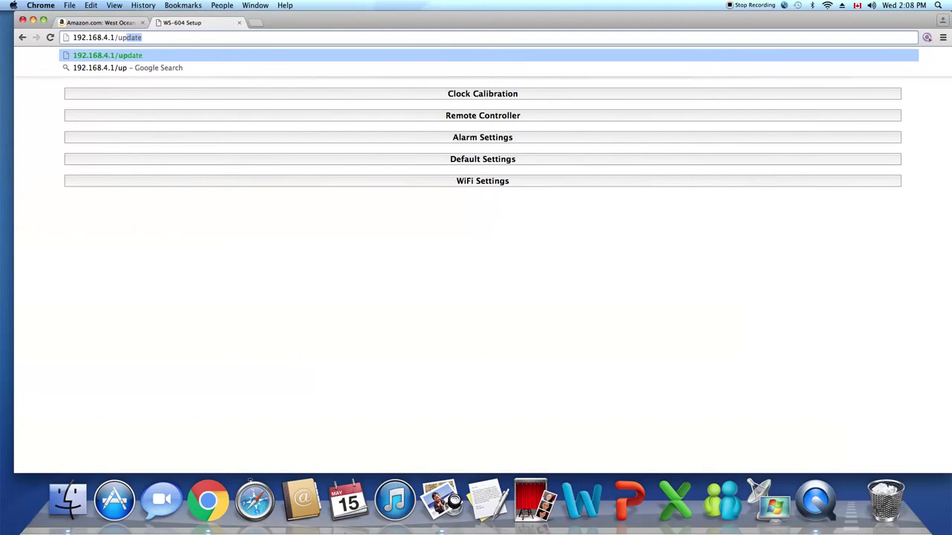
text(date)
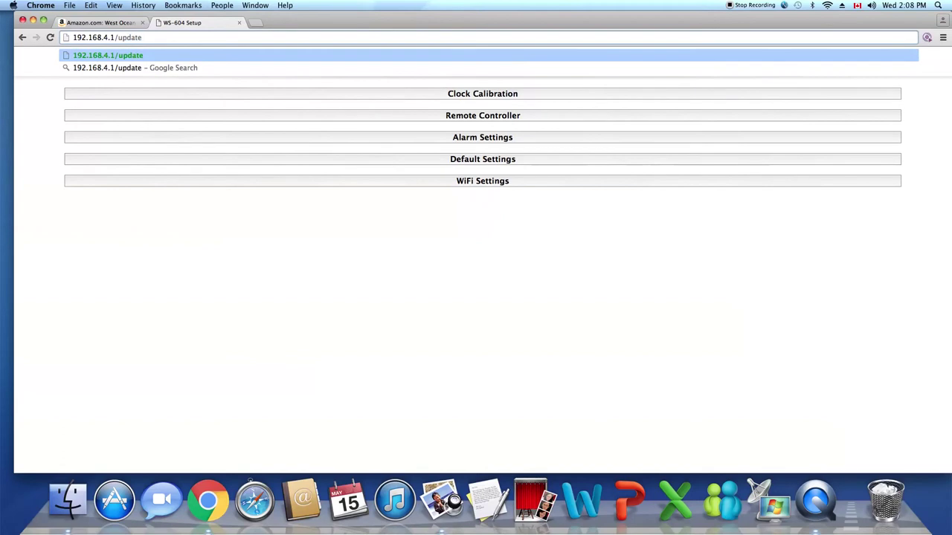
key(Return)
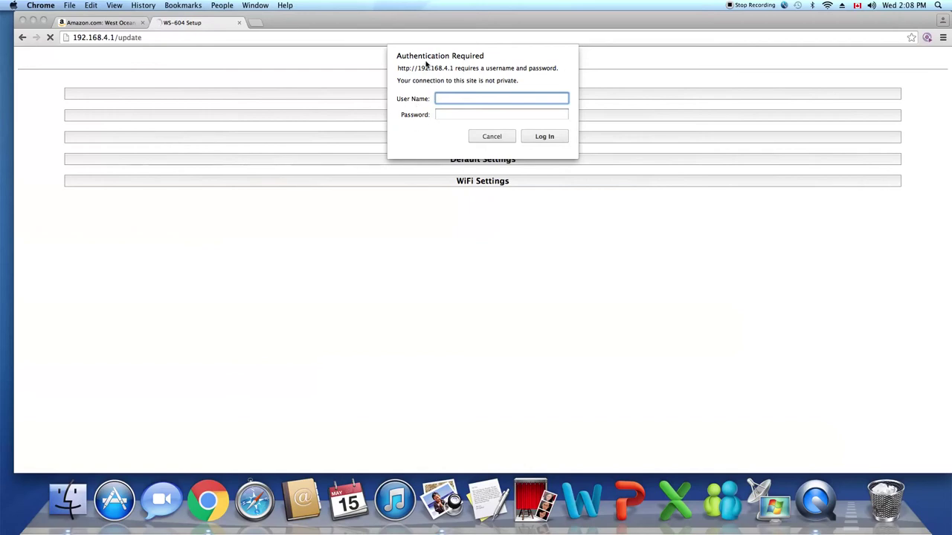
Step: Enter the login user name and password for the update page
text(admin)
click(445, 112)
text(a)
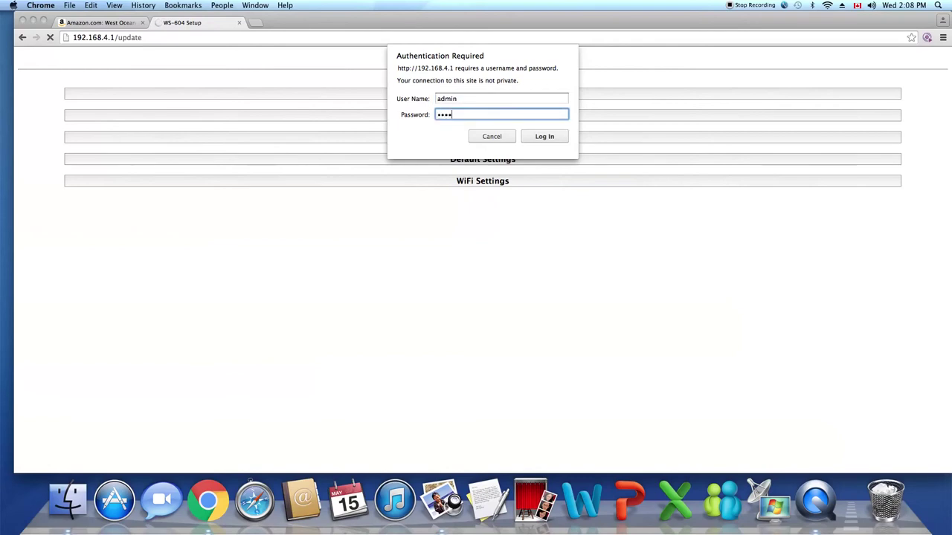
text(dmin)
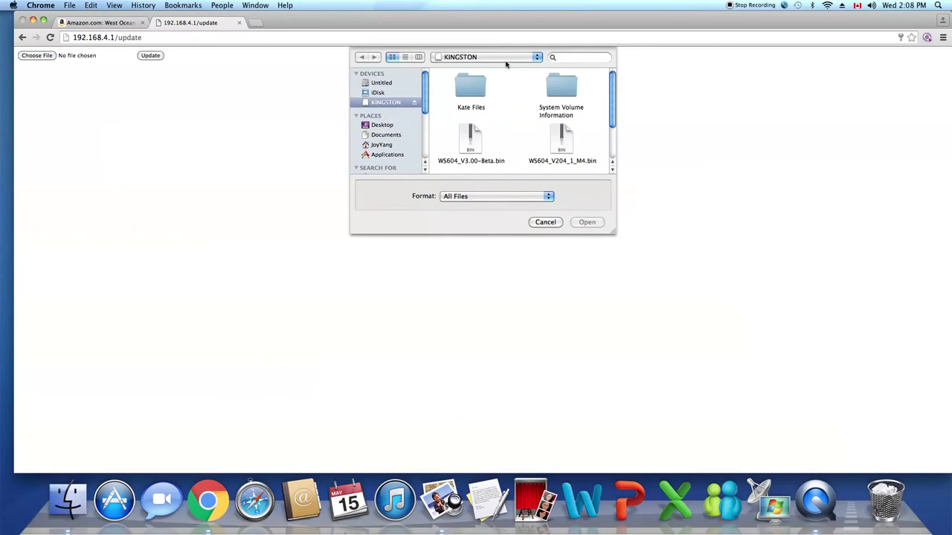
Step: Choose WS604_V3.00-Beta.bin from the Kate Files folder and upload it to the clock
click(469, 87)
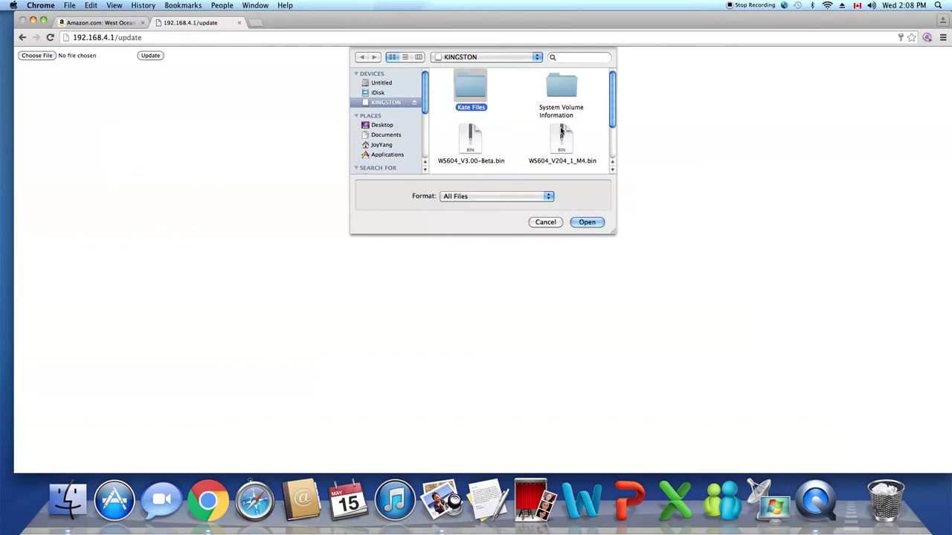
click(480, 146)
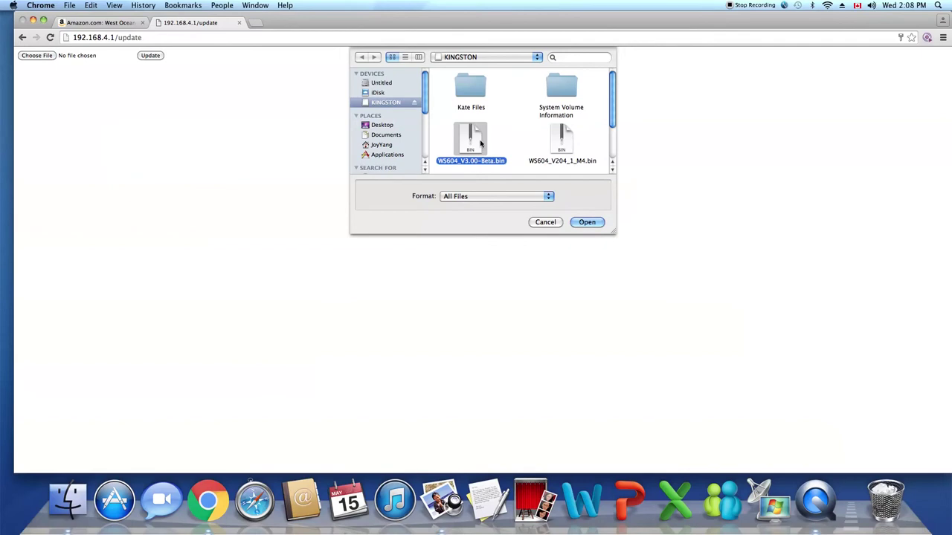
click(587, 221)
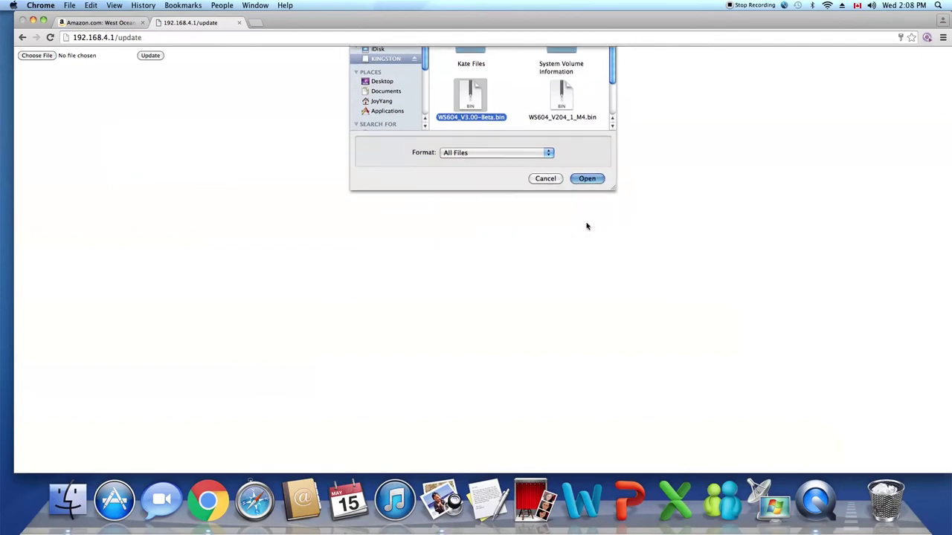
click(147, 57)
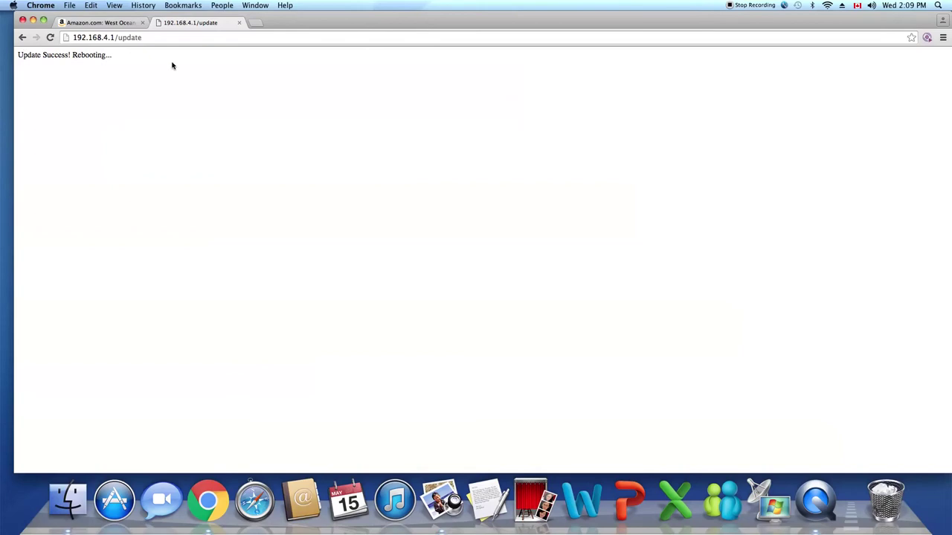
Step: Load 192.168.4.1 in a new tab and open the V3.00Beta Prescribe CountDown settings
click(829, 7)
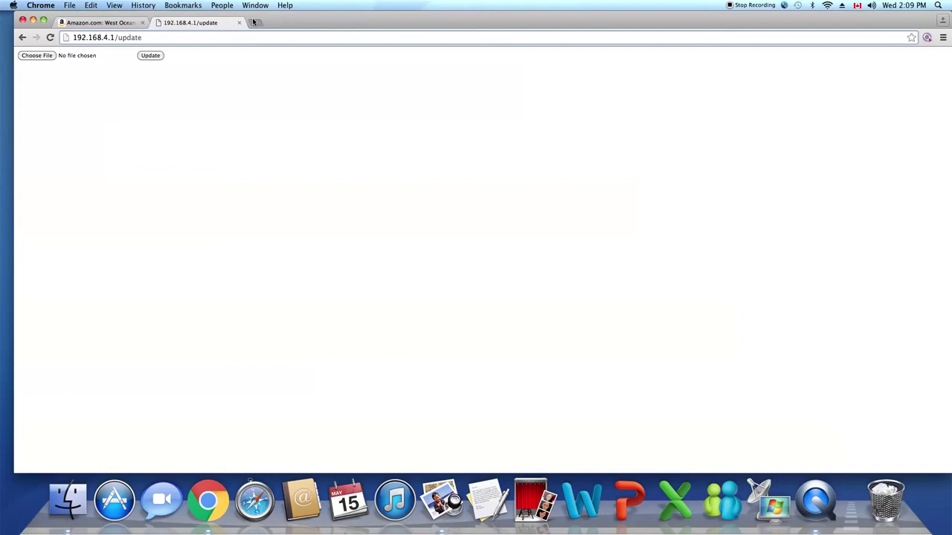
click(255, 22)
text(192.)
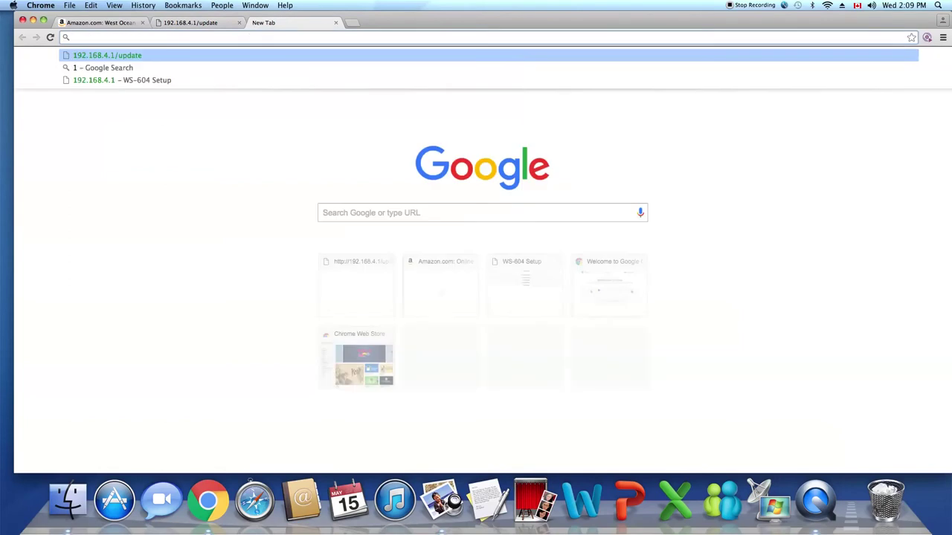
text(168.4.)
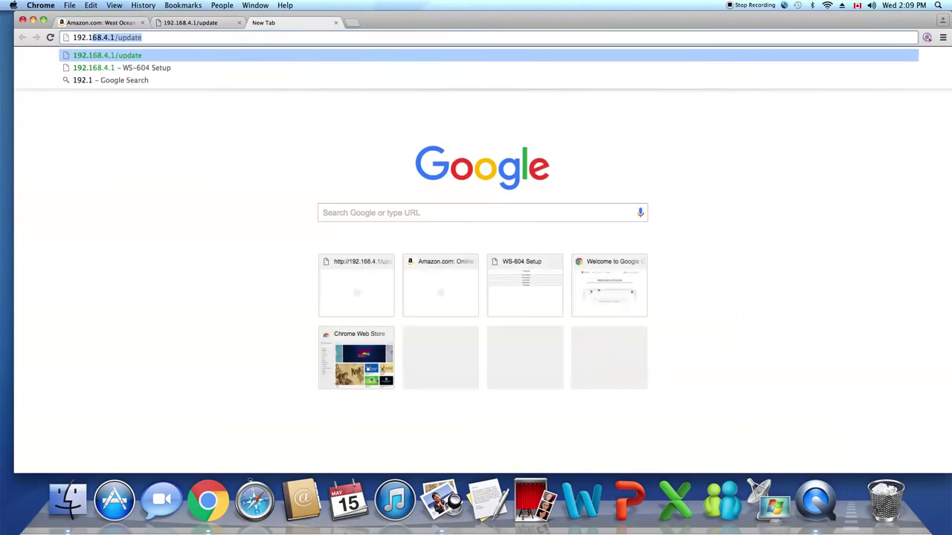
text(1)
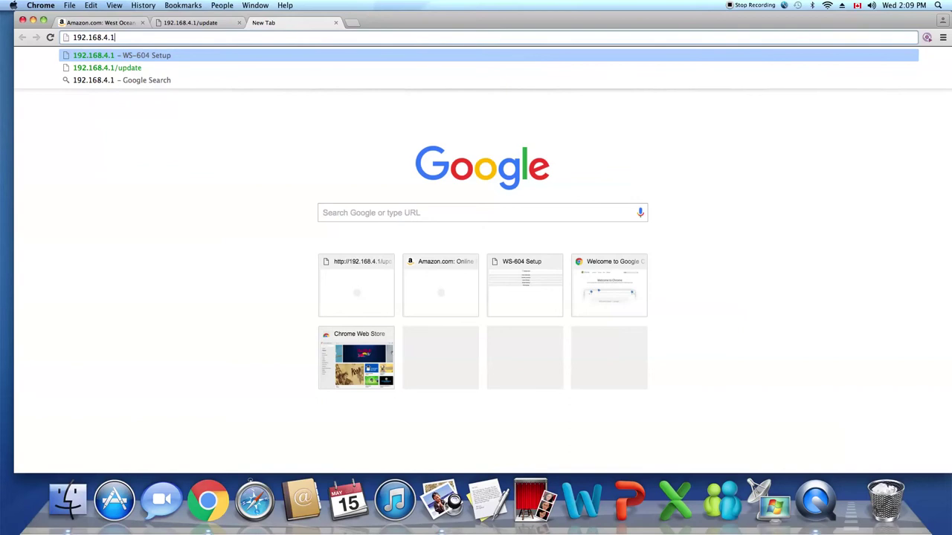
click(827, 5)
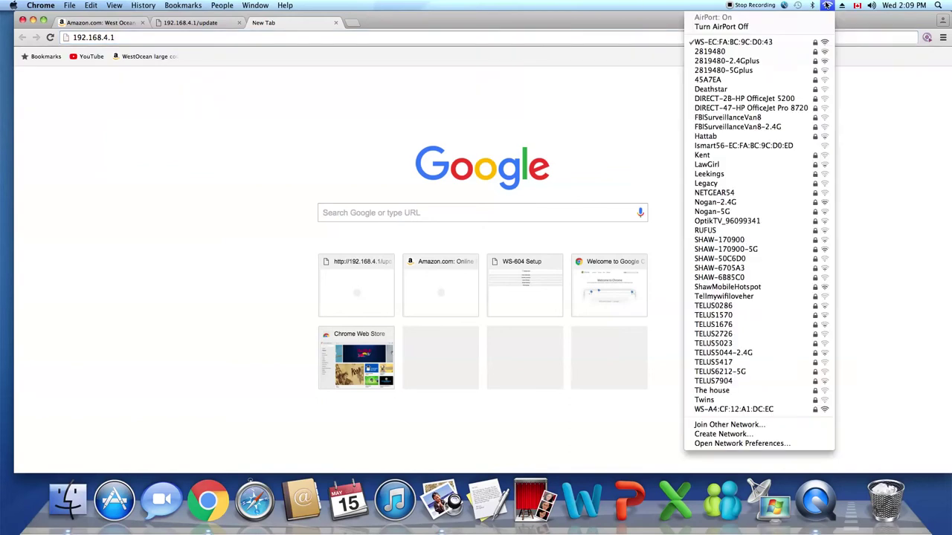
mouse_move(812, 6)
key(Escape)
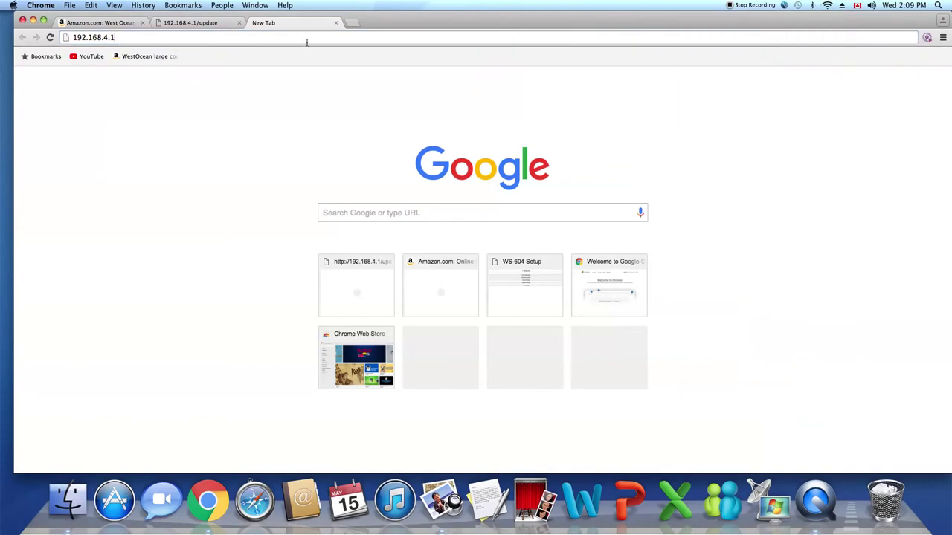
key(Return)
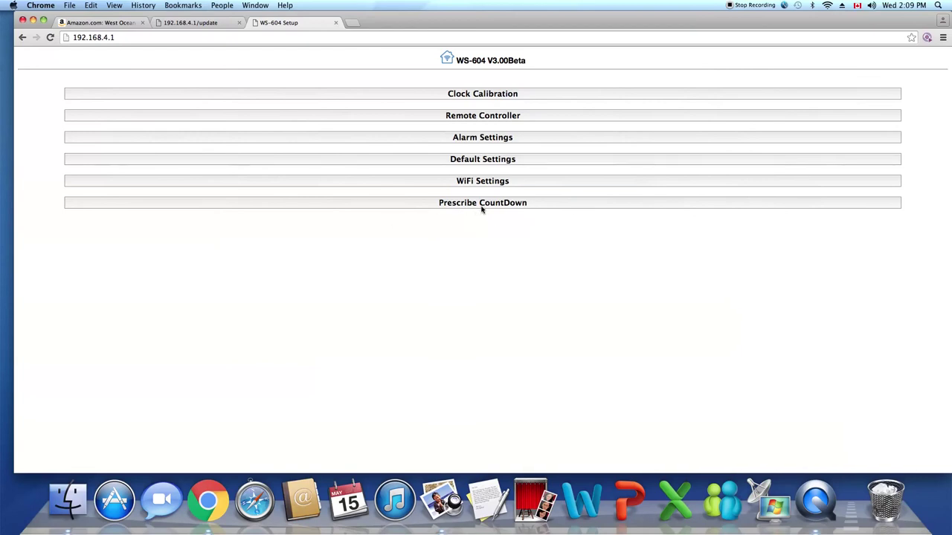
click(482, 204)
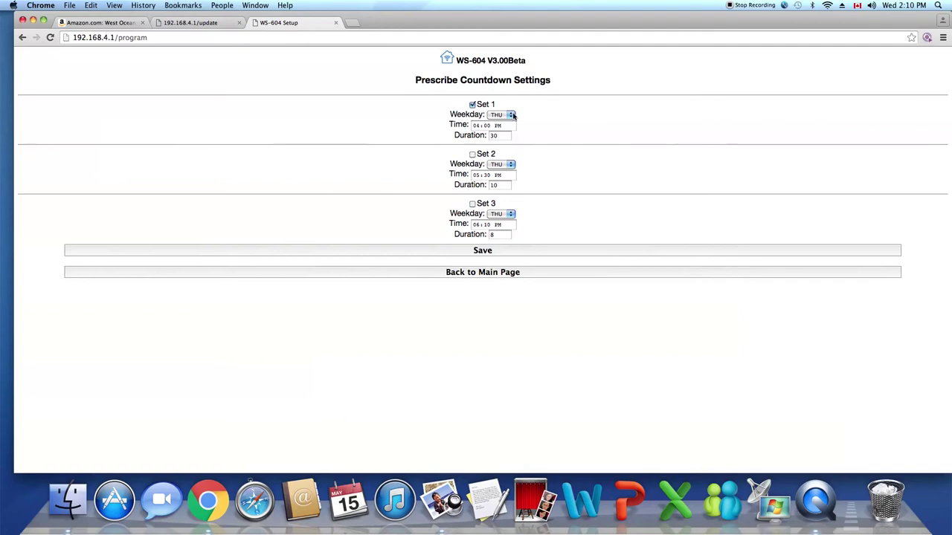
Step: Set countdown Set 1 to WED at 2:11 PM with duration 1, and save
click(511, 116)
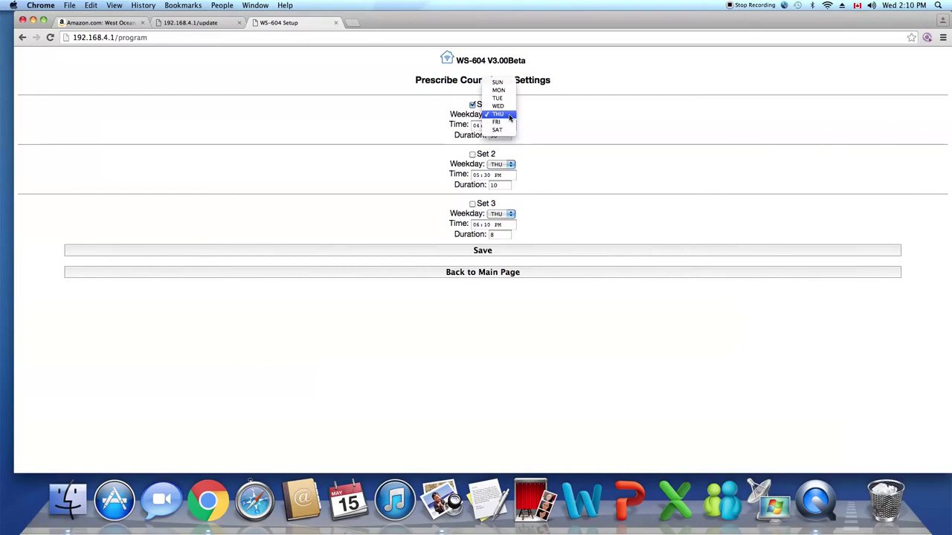
click(497, 107)
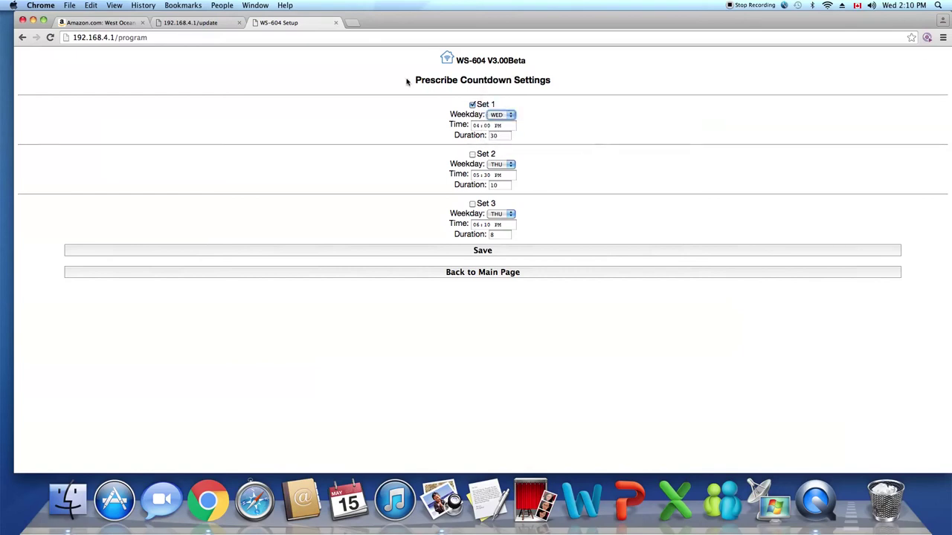
click(475, 126)
text(2:)
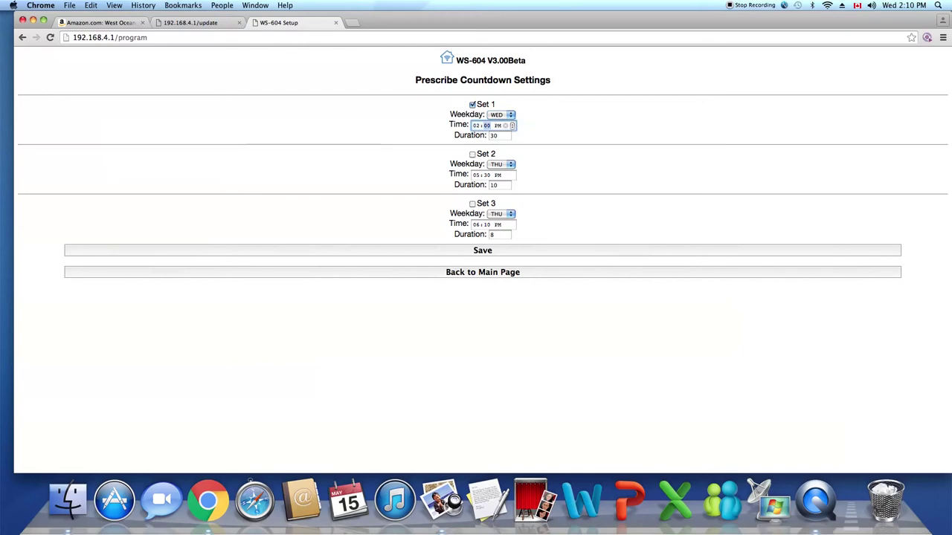
text(11)
click(505, 137)
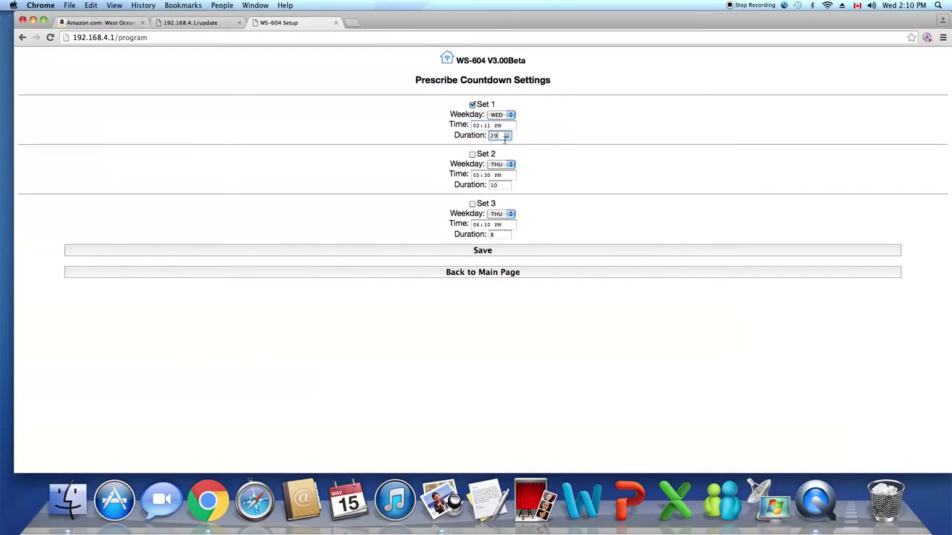
text(1)
click(437, 360)
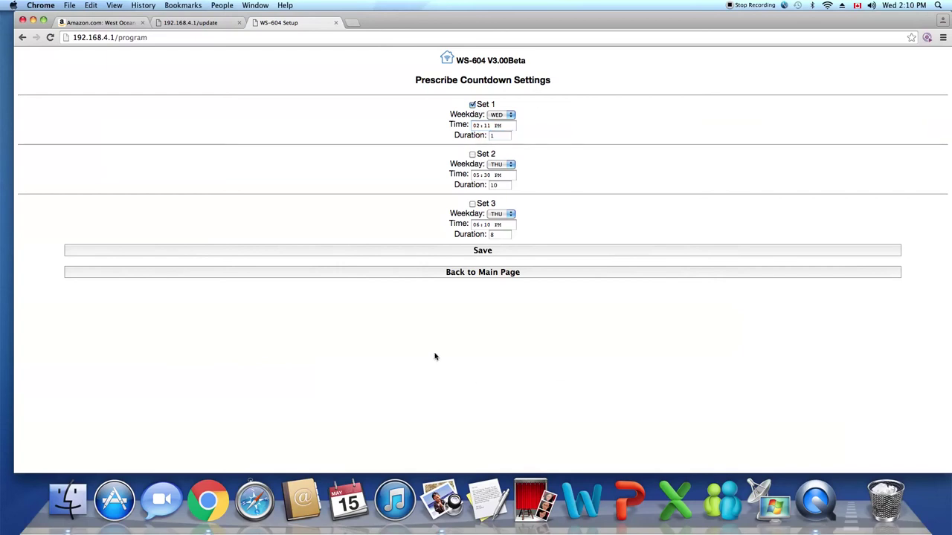
click(480, 252)
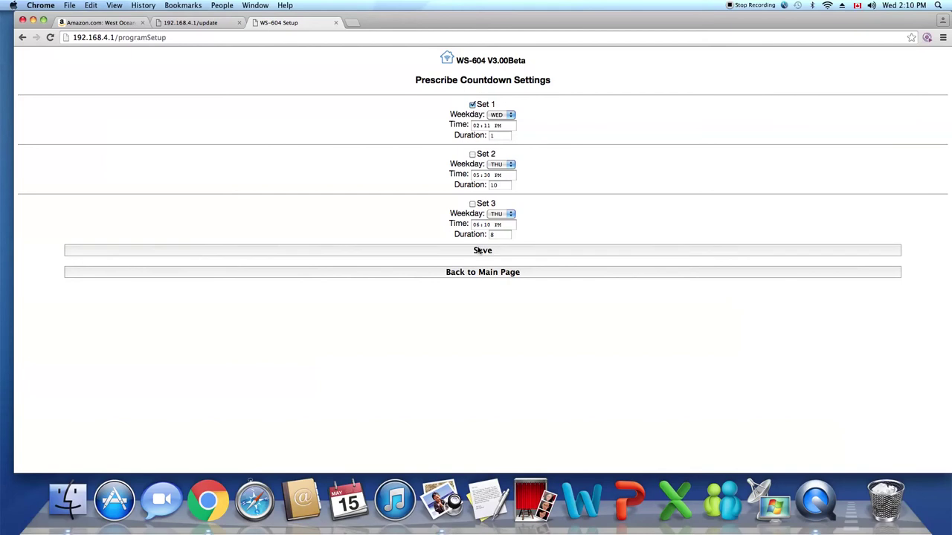